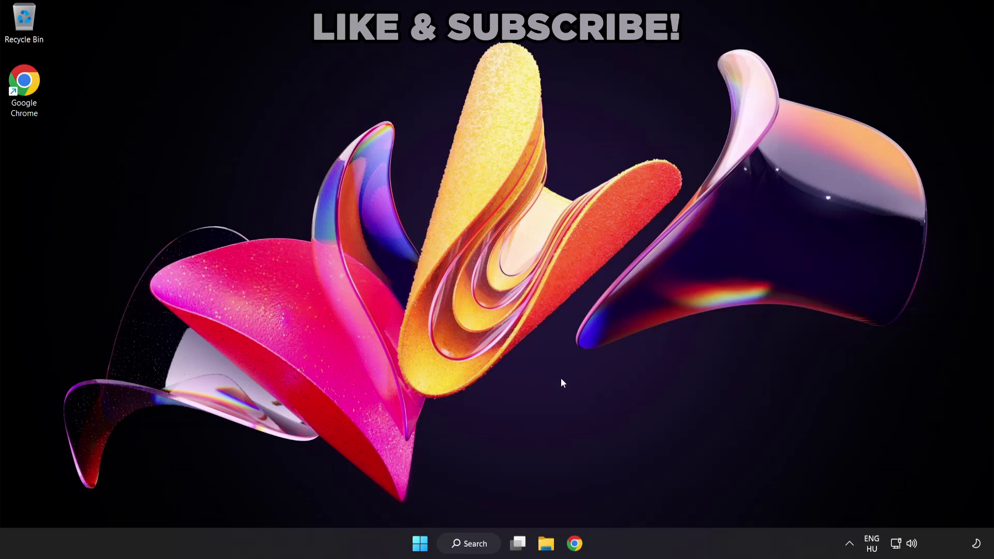
# Switch the sound output from CABLE Input to Speakers (High Definition Audio Device) in Quick Settings
pyautogui.click(913, 546)
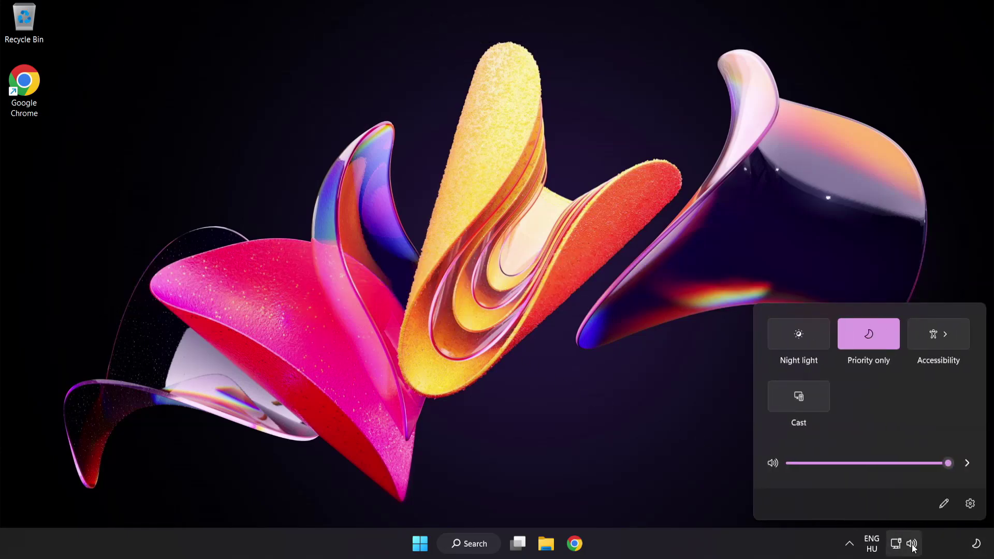
pyautogui.click(967, 465)
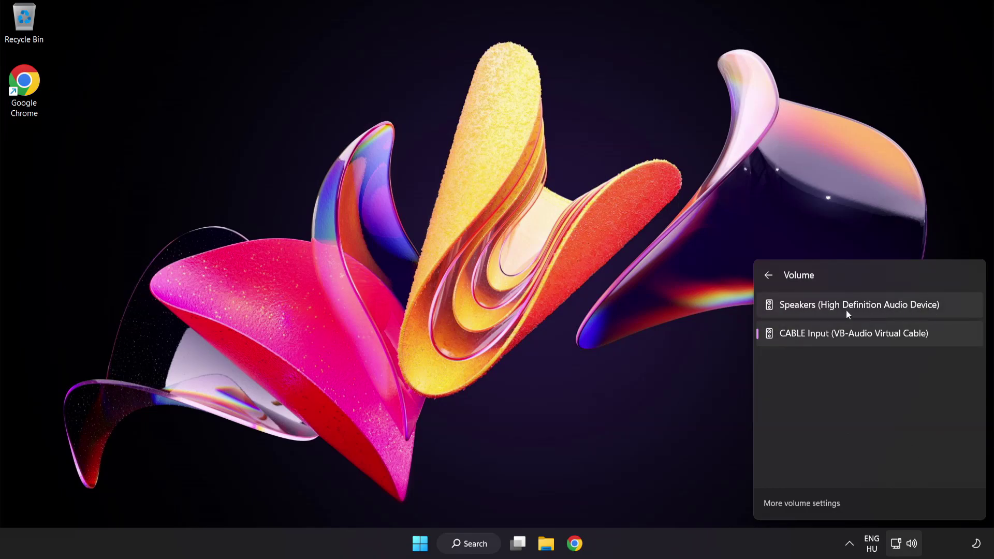
pyautogui.click(950, 309)
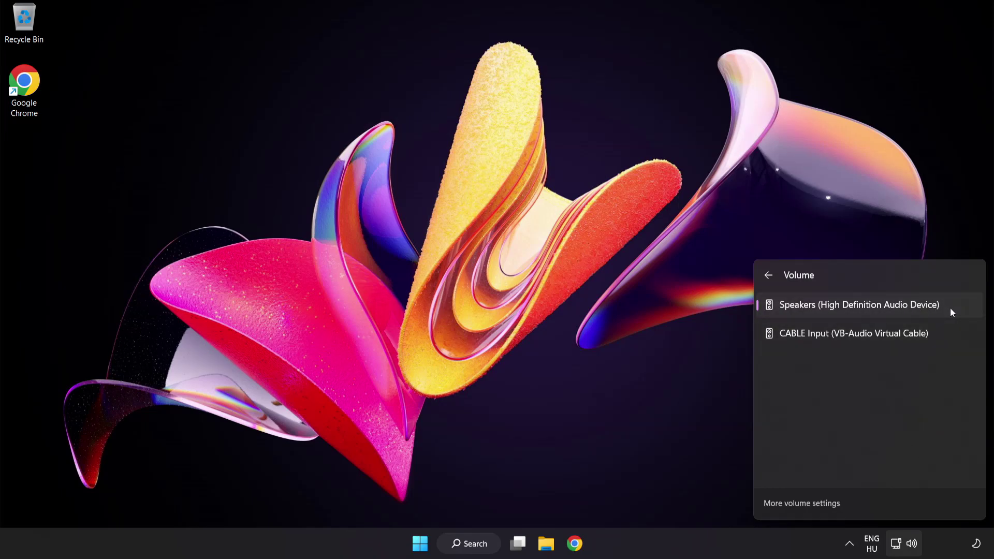
pyautogui.click(483, 278)
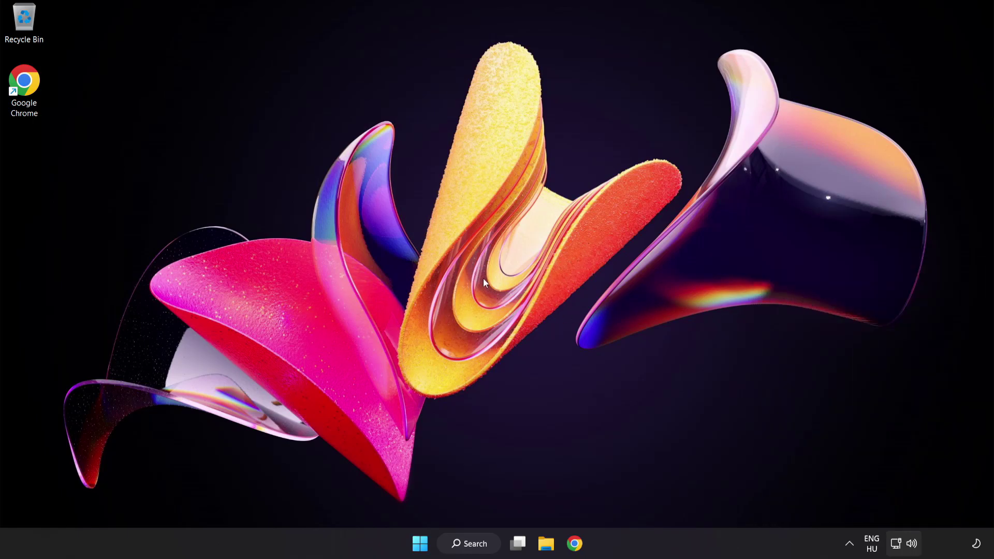
# Reset all sound devices and app volumes to recommended defaults from the Volume mixer page
pyautogui.rightClick(913, 543)
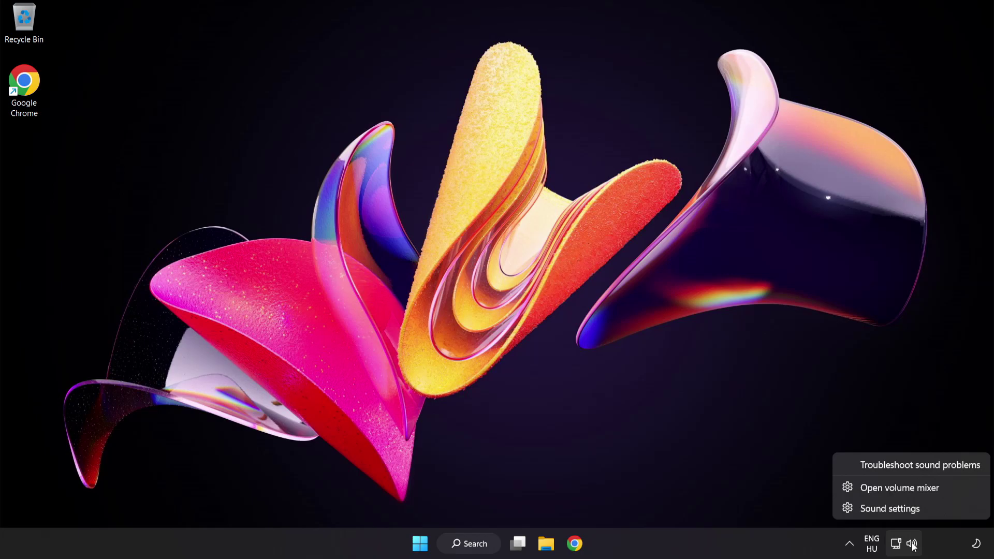
pyautogui.click(955, 490)
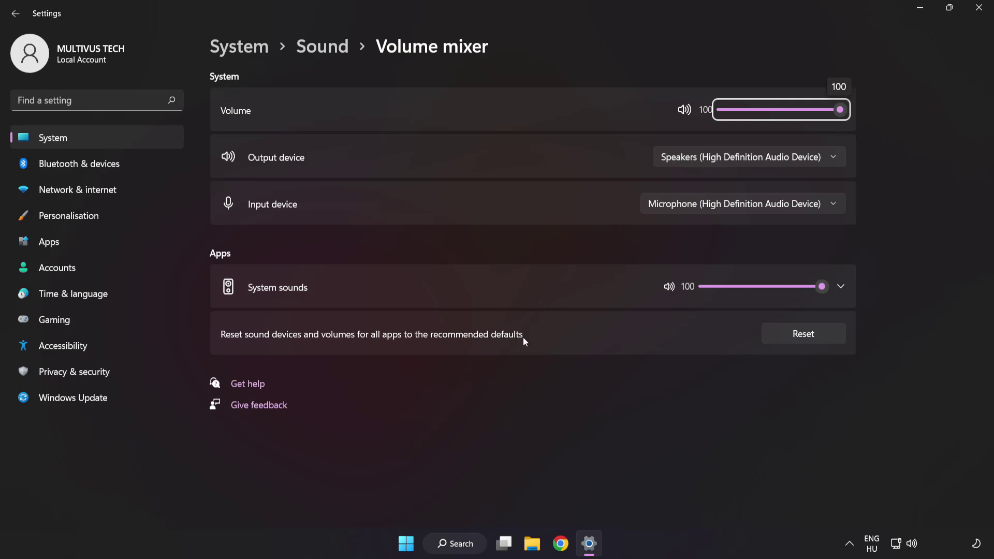
pyautogui.click(824, 340)
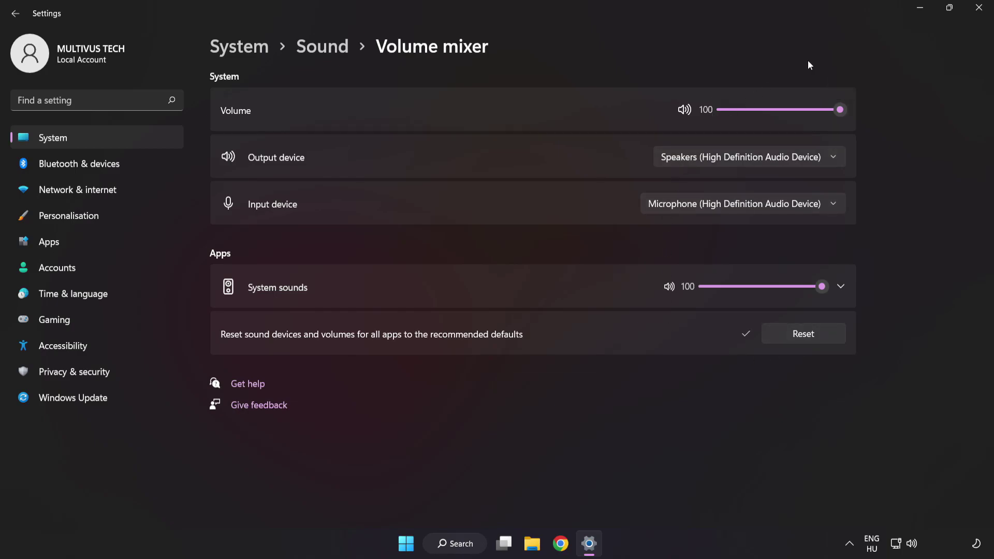
# Reopen the System > Sound page, leave output volume at 100, and scroll to Advanced options
pyautogui.click(979, 8)
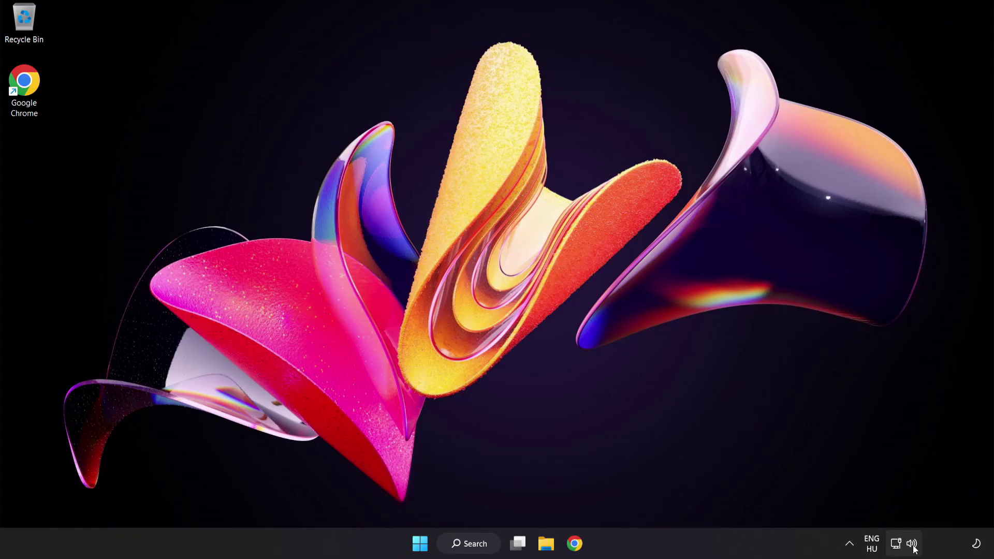
pyautogui.rightClick(912, 543)
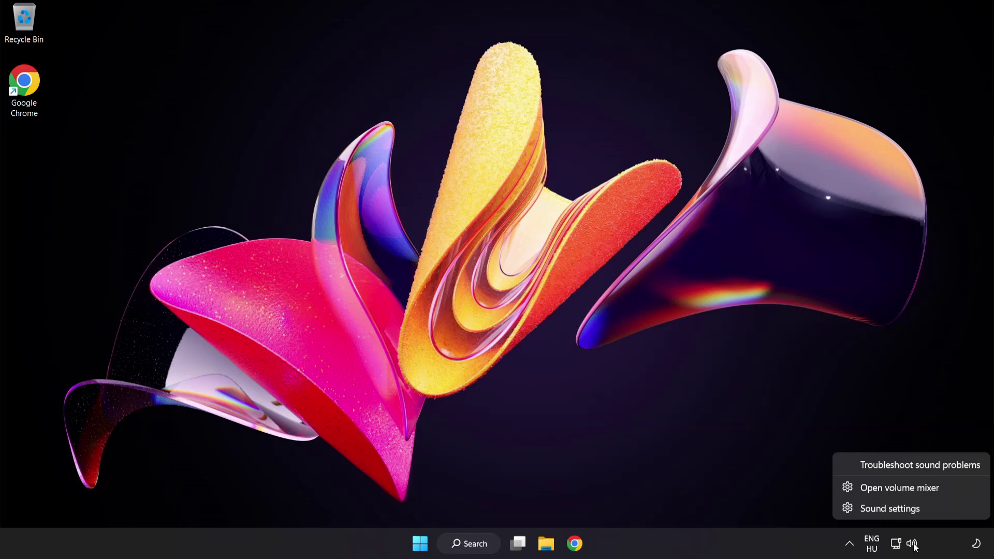
pyautogui.click(922, 510)
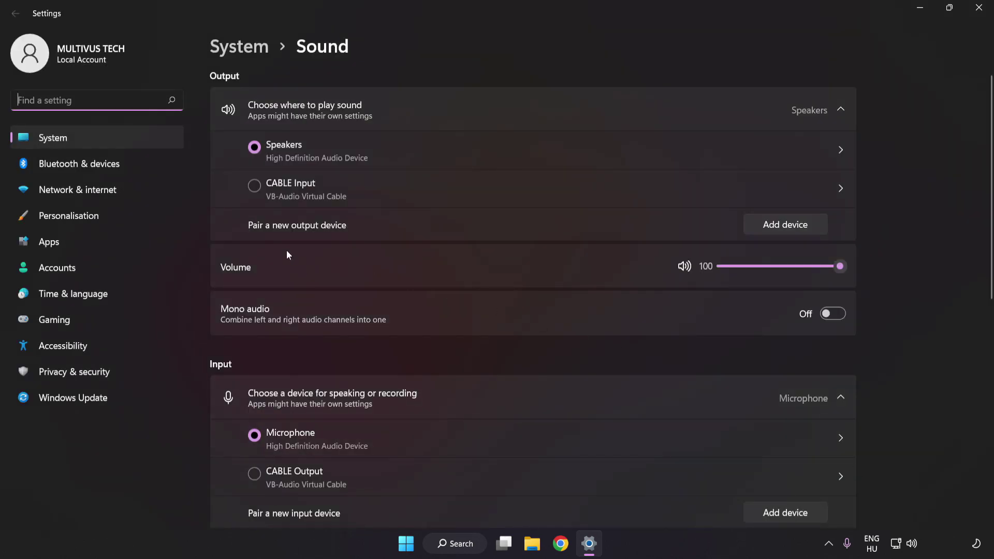
pyautogui.moveTo(830, 273); pyautogui.dragTo(933, 270)
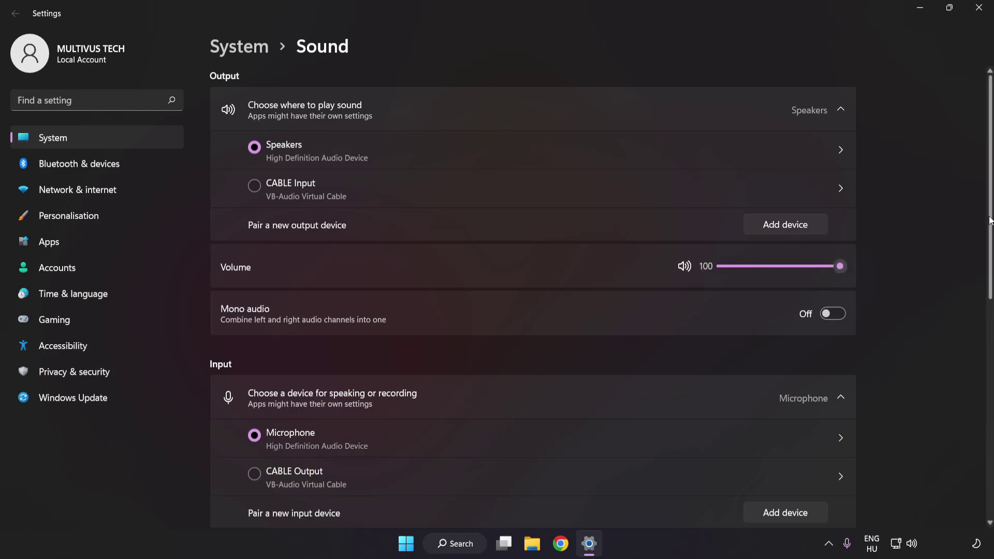
pyautogui.scroll(-5, 978, 352)
pyautogui.scroll(-3, 976, 372)
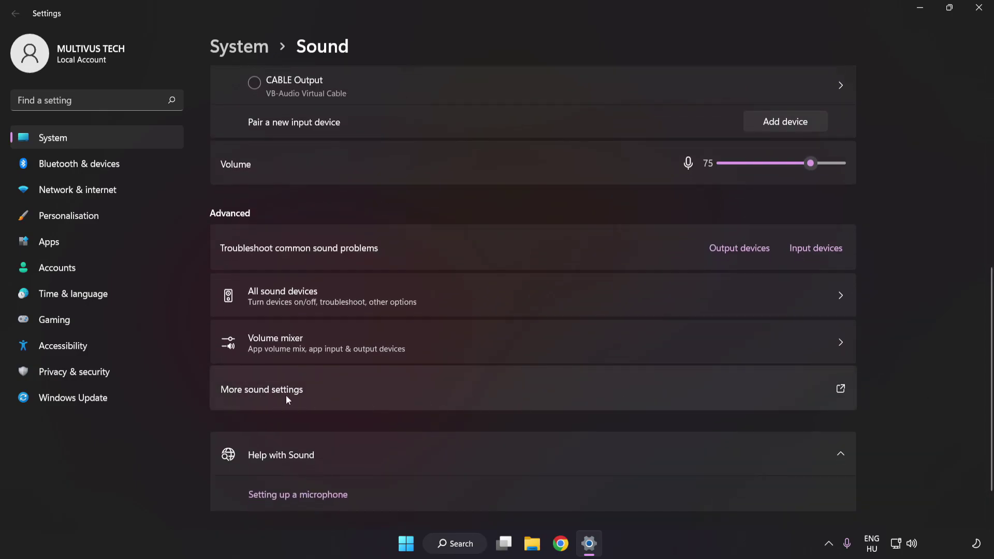
# In the classic Sound dialog, disable the CABLE Input playback device and select Speakers
pyautogui.click(458, 392)
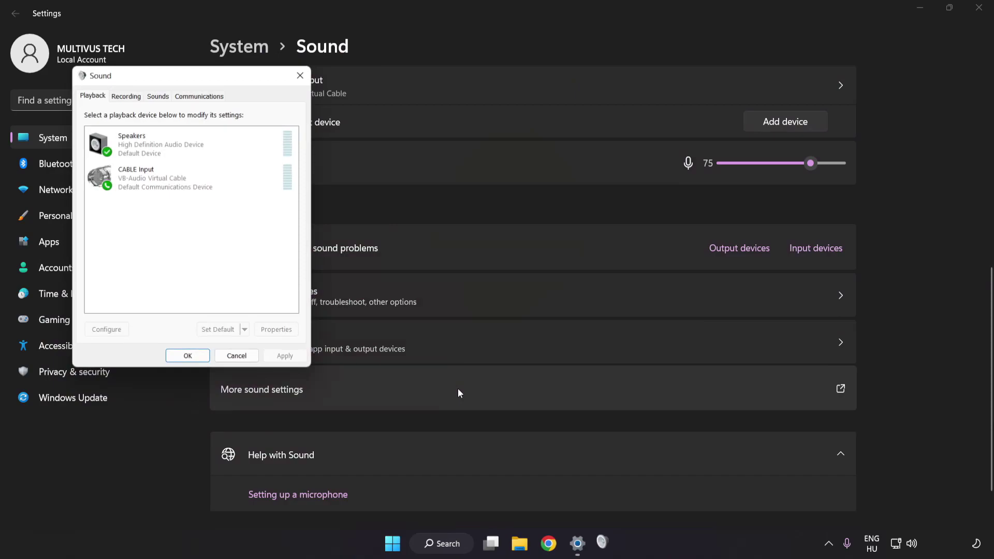
pyautogui.moveTo(196, 79); pyautogui.dragTo(497, 148)
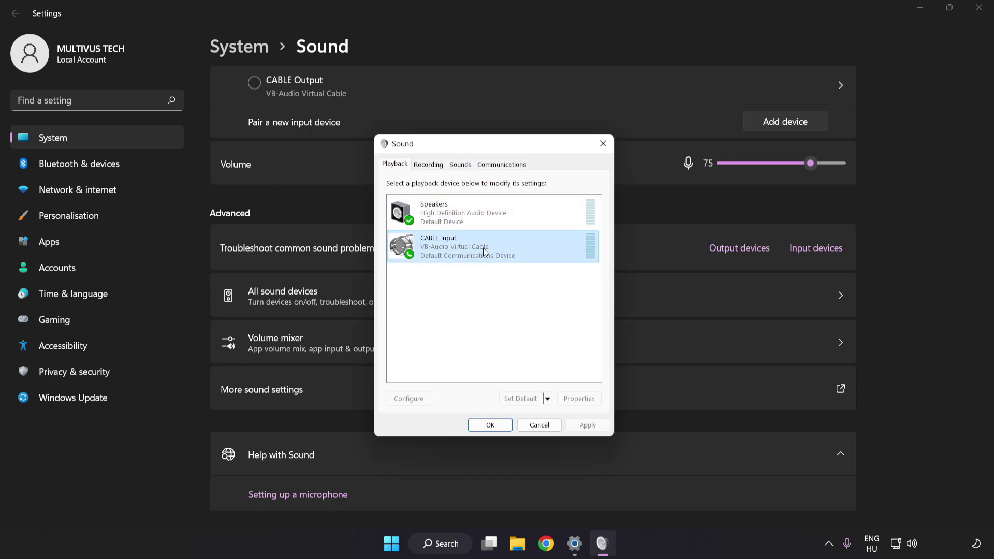
pyautogui.rightClick(484, 248)
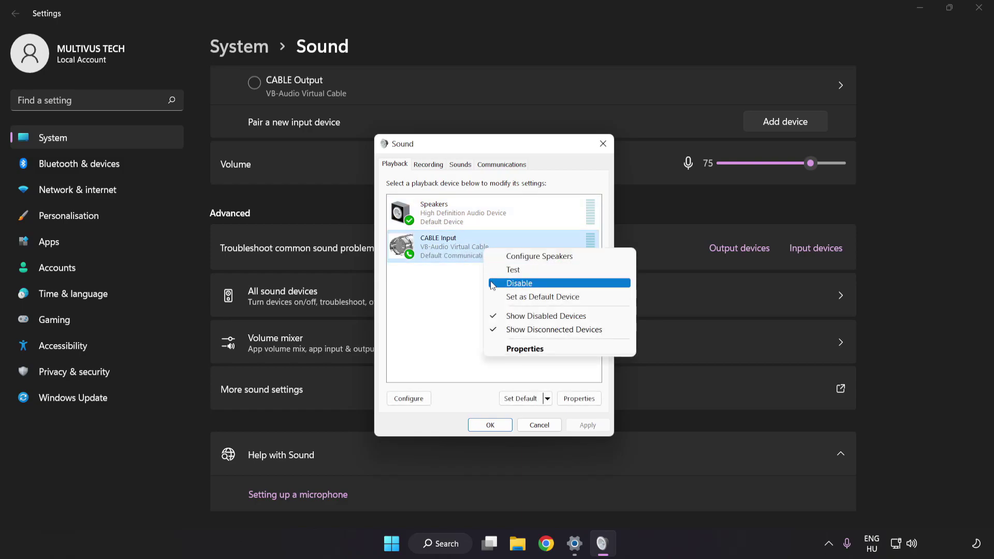
pyautogui.click(520, 284)
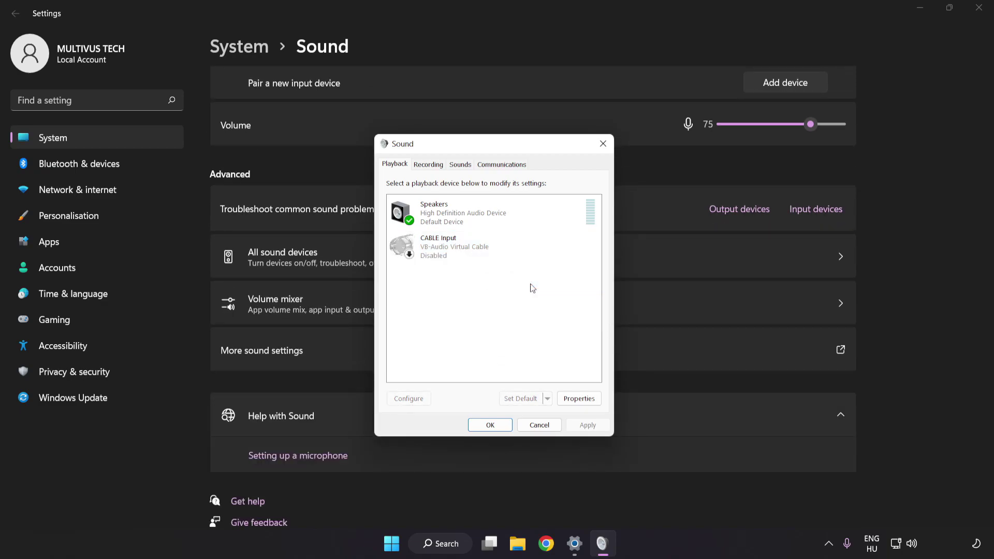
pyautogui.click(465, 218)
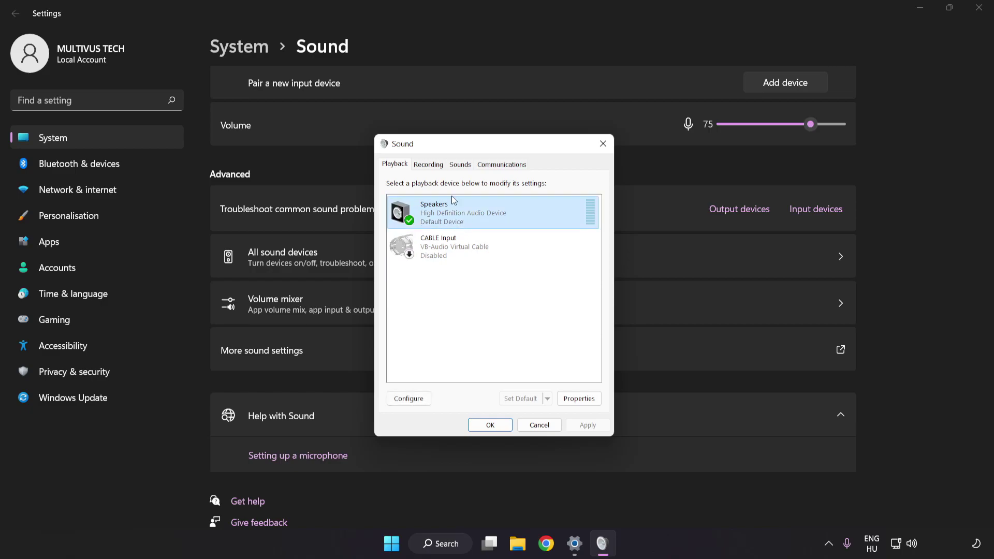
# Configure Speakers as 7.1 Surround, keeping all optional and full-range speakers
pyautogui.rightClick(519, 216)
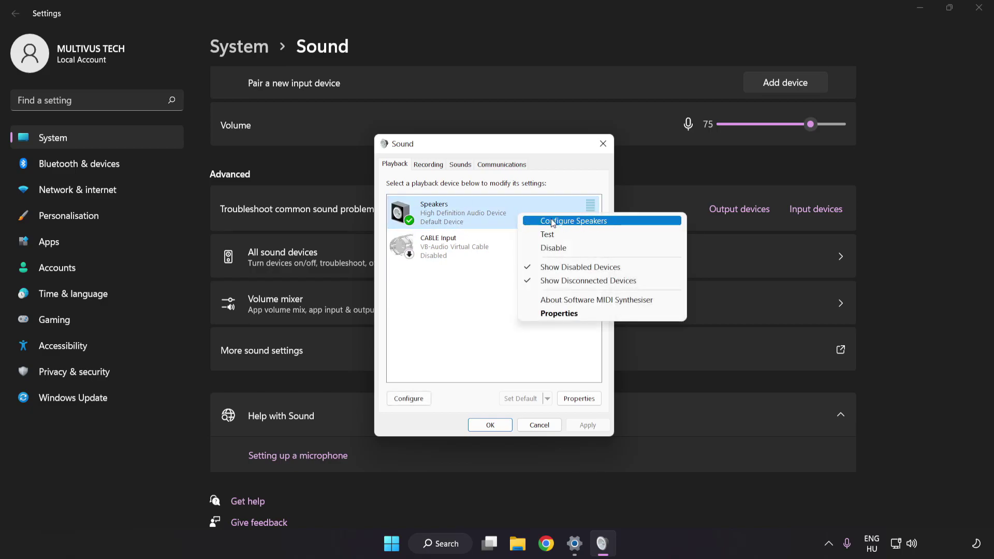
pyautogui.click(618, 227)
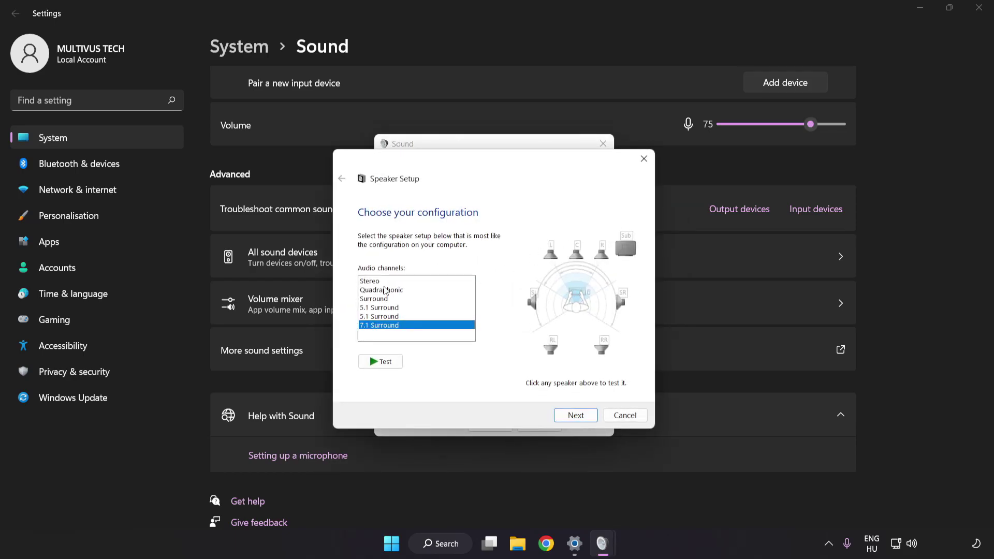
pyautogui.moveTo(384, 282); pyautogui.dragTo(386, 327)
pyautogui.click(577, 416)
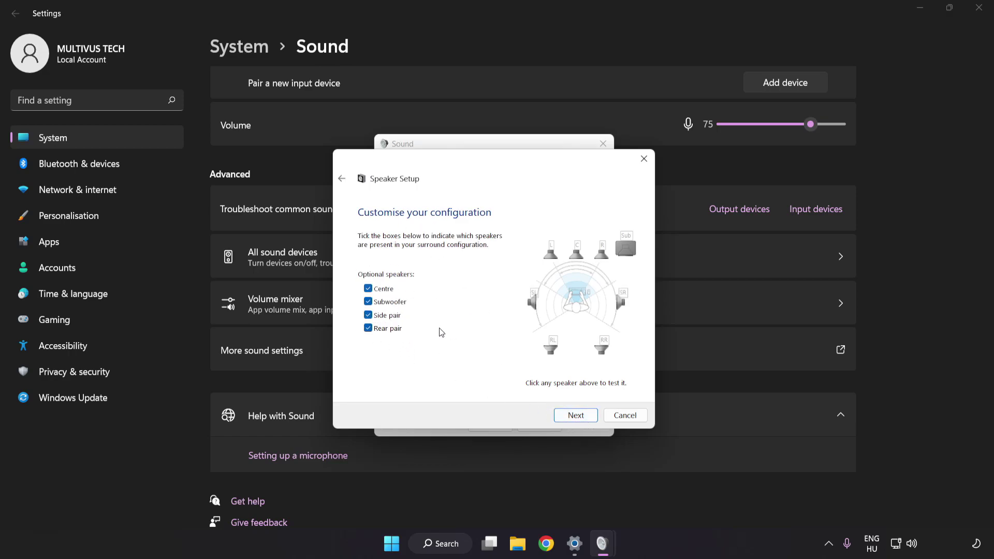
pyautogui.click(576, 417)
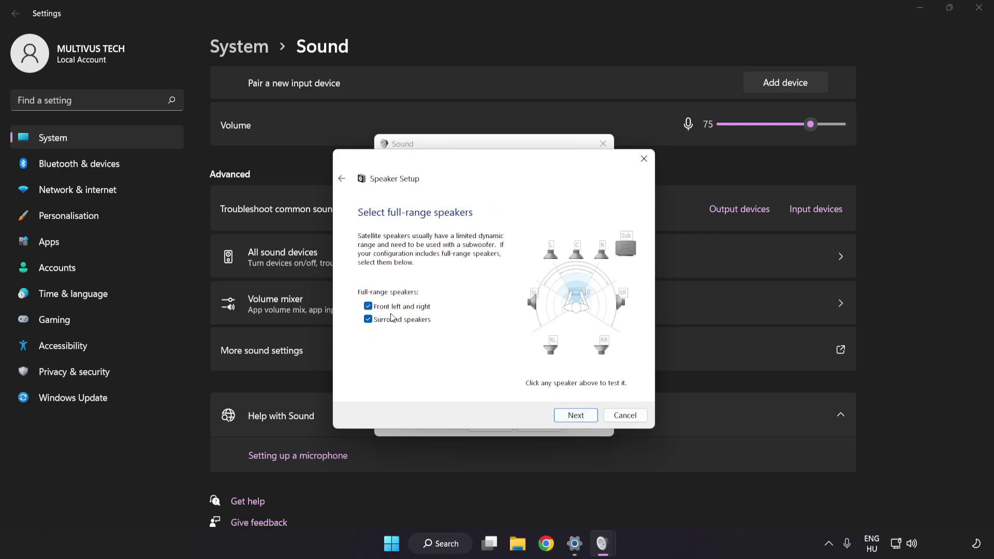
pyautogui.click(571, 416)
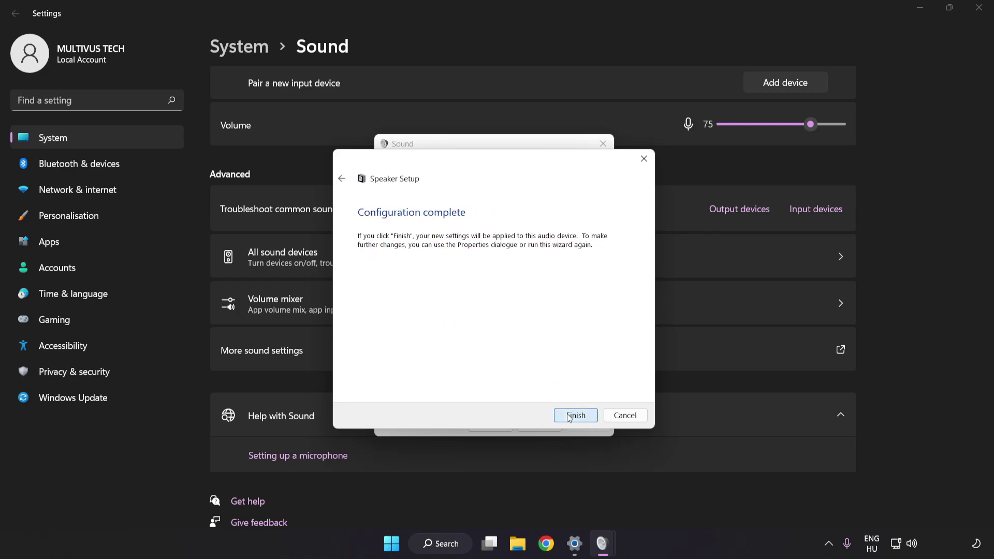
# Finish the 7.1 speaker setup, then disable all Speakers enhancements and apply the change
pyautogui.click(575, 416)
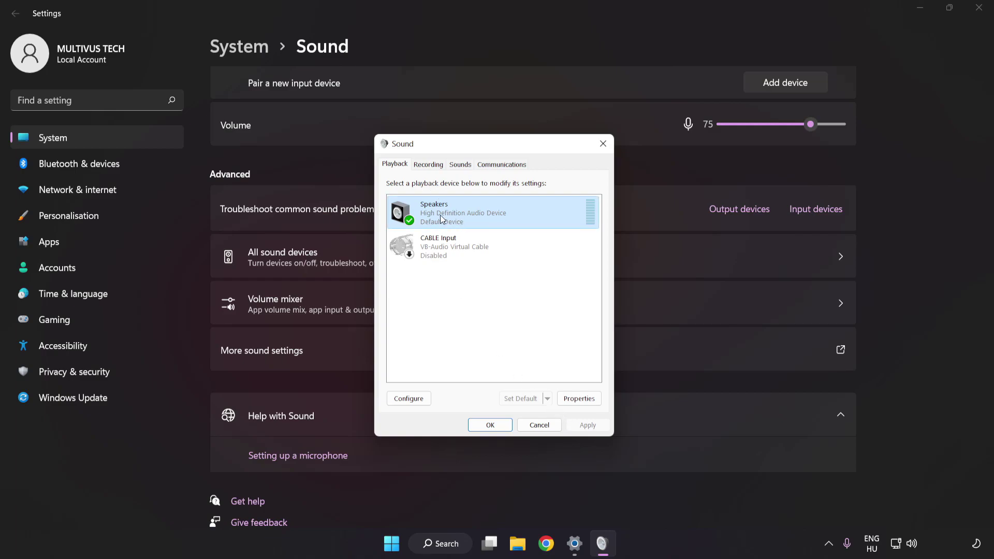
pyautogui.click(585, 405)
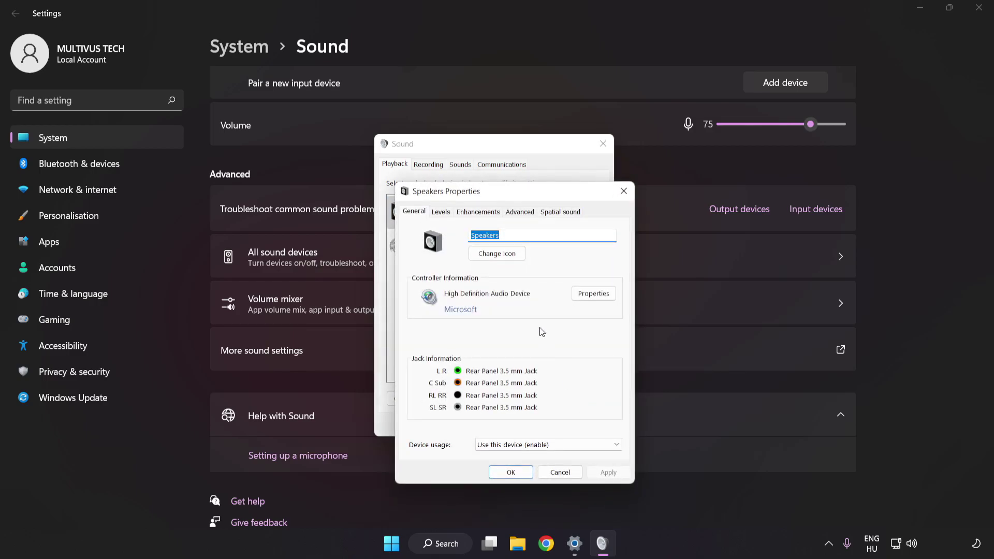
pyautogui.moveTo(509, 200); pyautogui.dragTo(487, 153)
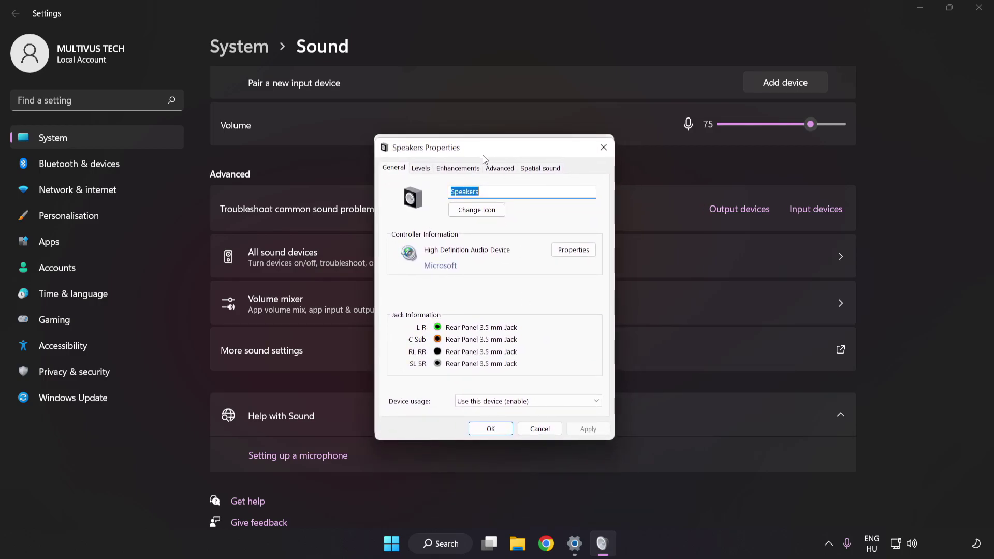
pyautogui.click(452, 171)
pyautogui.click(395, 221)
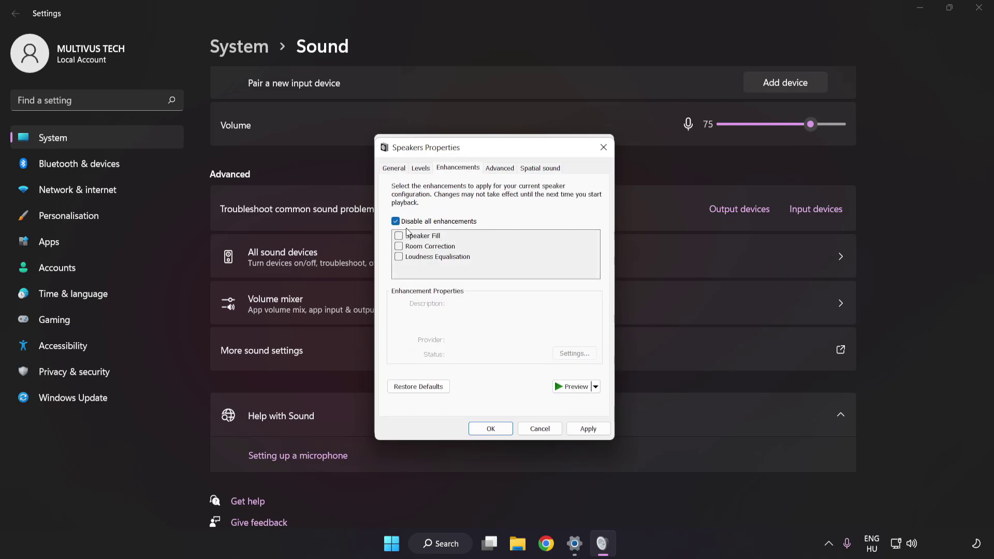
pyautogui.click(586, 429)
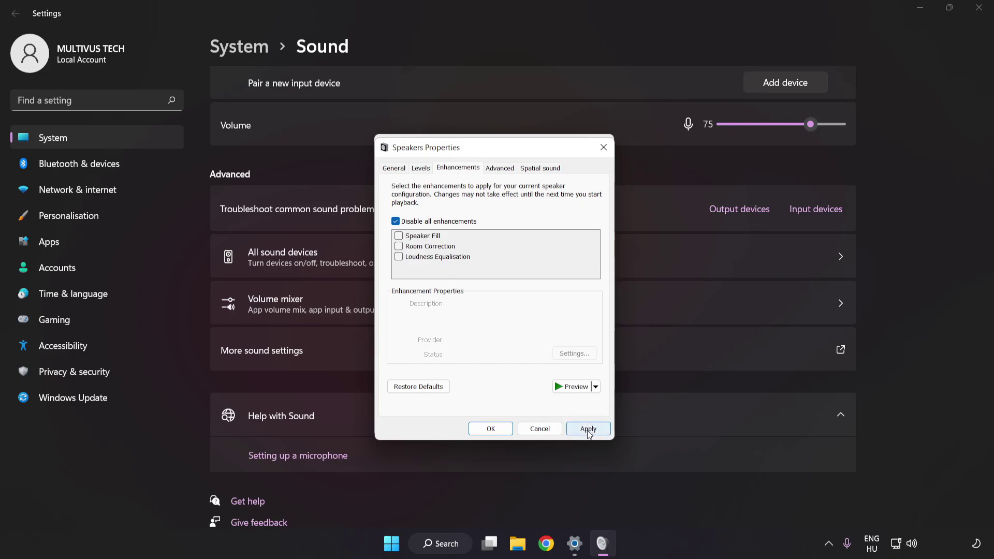
# Keep the Speakers format at 16 bit, 48000 Hz (DVD Quality), confirm both dialogs, and close Settings
pyautogui.click(497, 171)
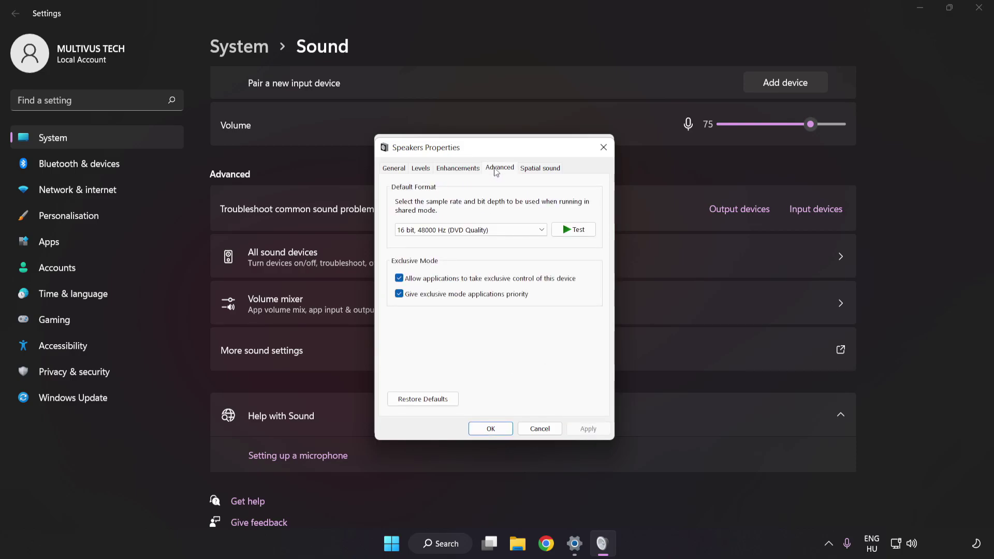
pyautogui.click(498, 231)
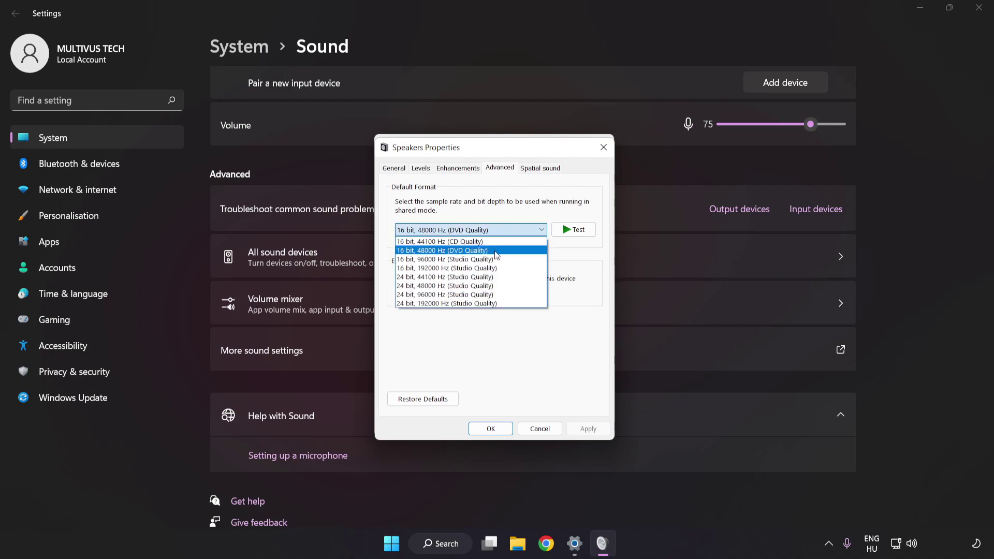
pyautogui.click(497, 251)
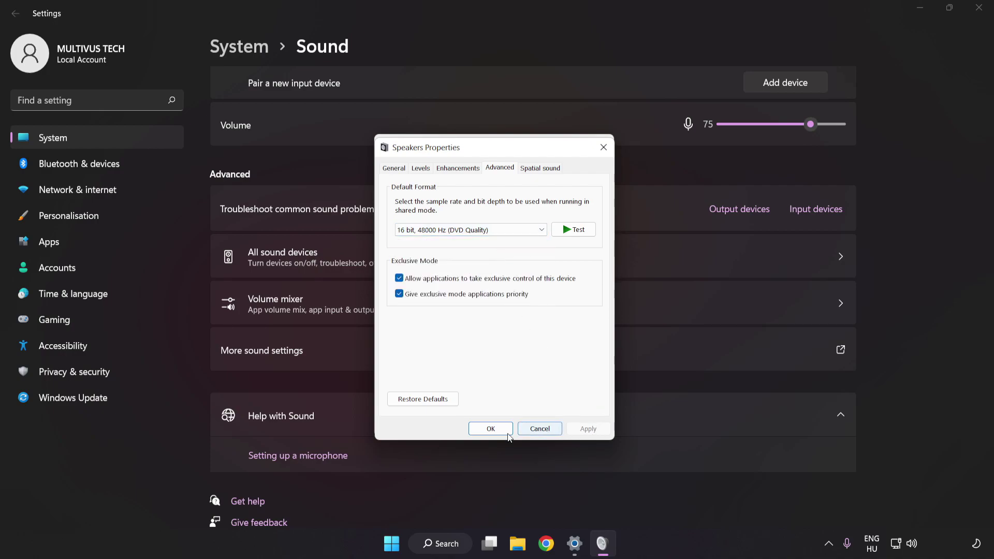
pyautogui.click(490, 429)
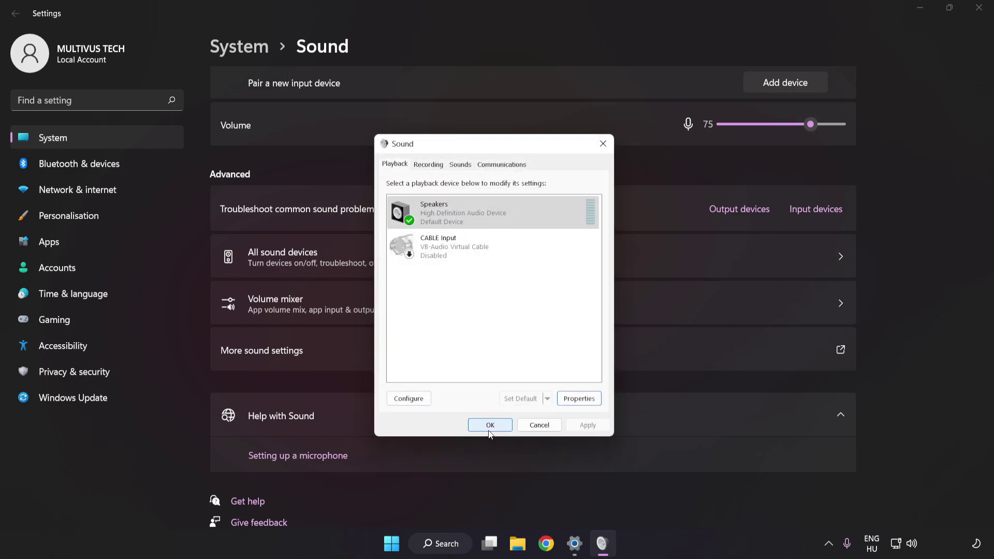
pyautogui.click(490, 429)
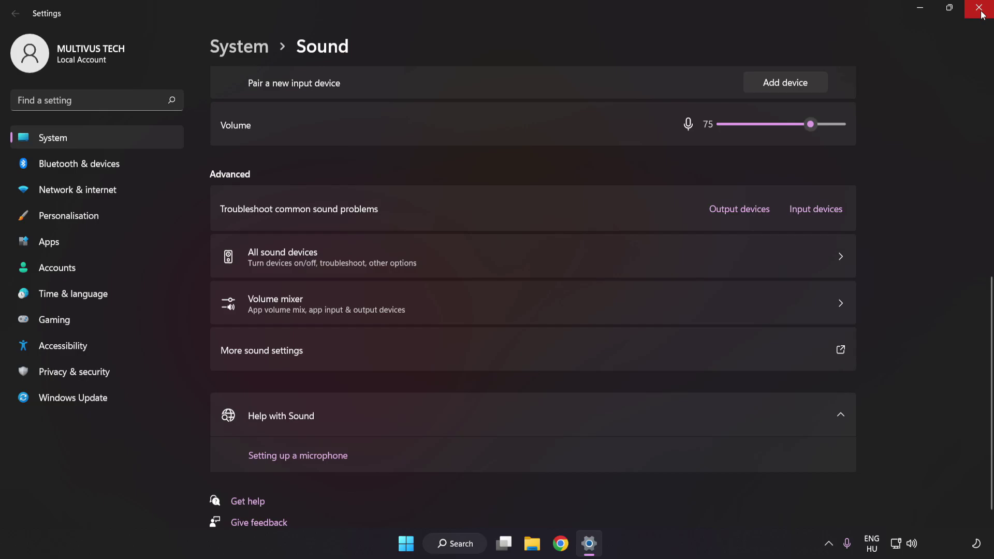
pyautogui.click(981, 13)
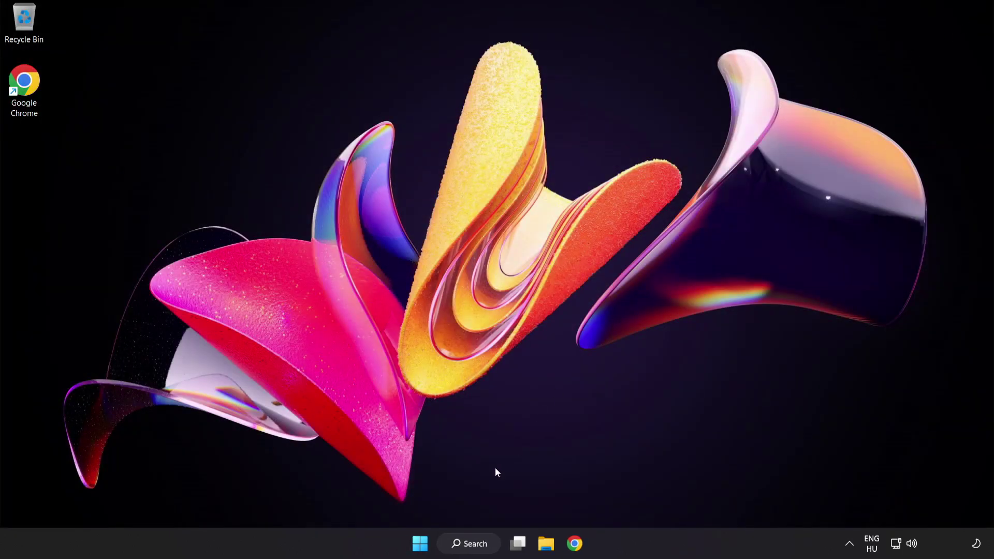
# Search for 'device manager' and launch Device Manager from the best match
pyautogui.click(419, 545)
pyautogui.click(658, 499)
pyautogui.click(474, 546)
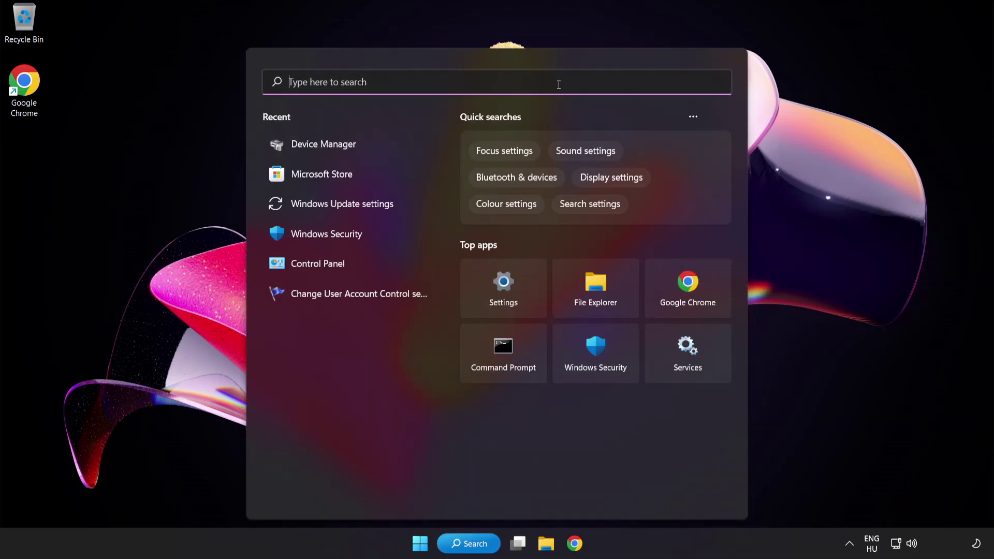
pyautogui.write('device mana')
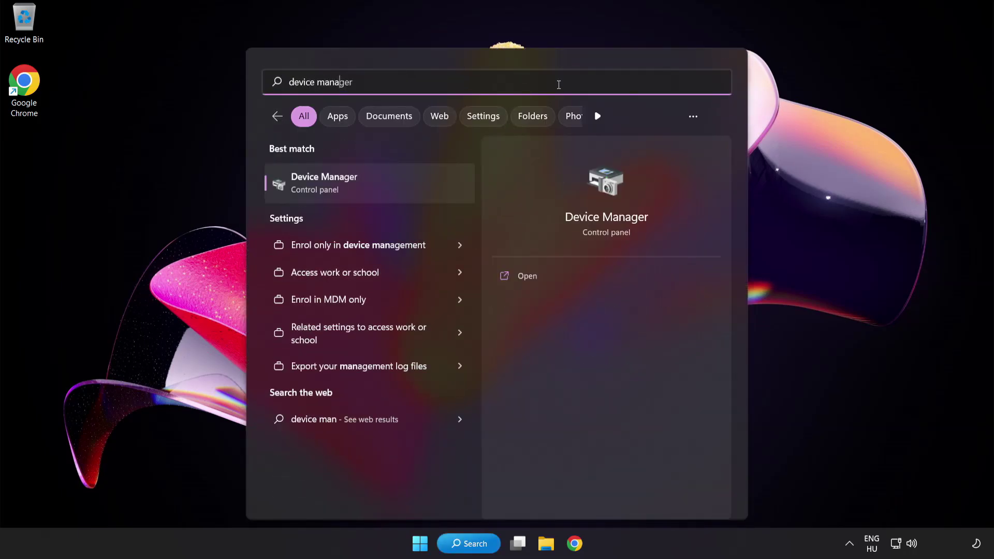
pyautogui.write('ger')
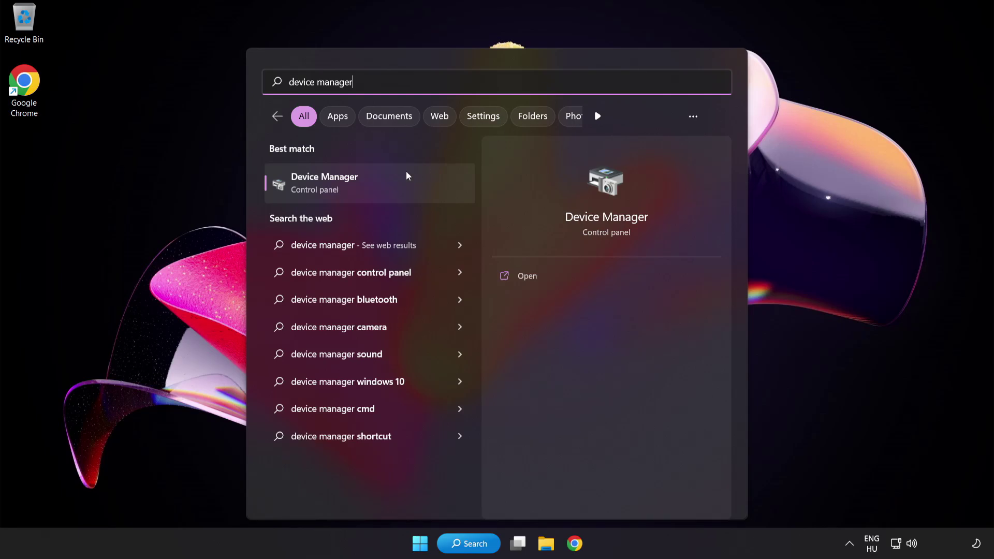
pyautogui.click(386, 185)
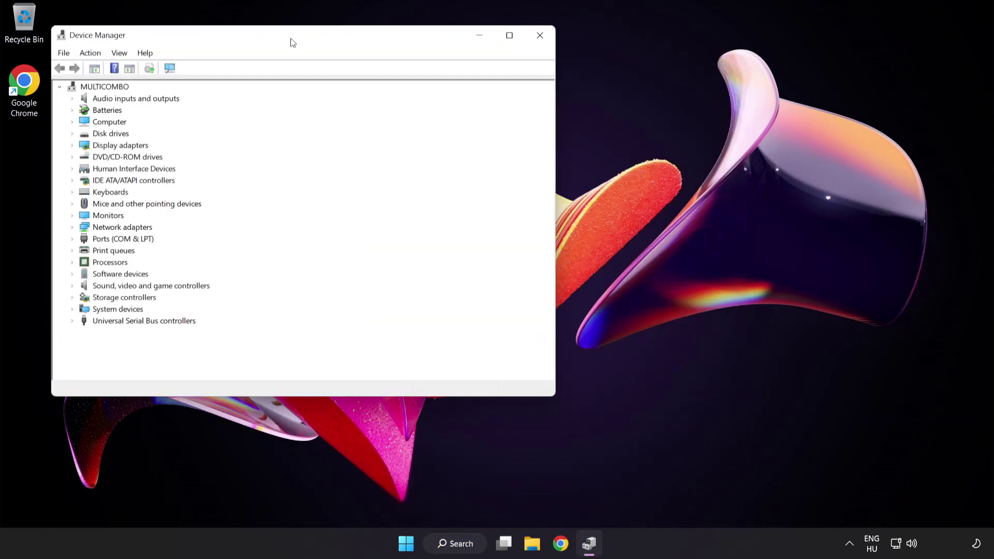
# Expand Sound, video and game controllers and bring up the High Definition Audio Device context menu
pyautogui.moveTo(291, 43); pyautogui.dragTo(475, 109)
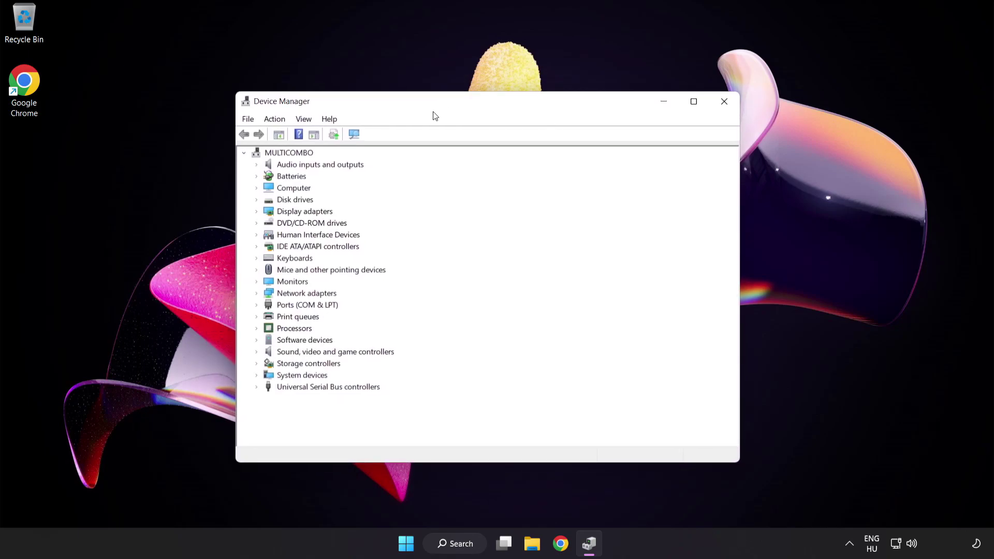
pyautogui.click(270, 353)
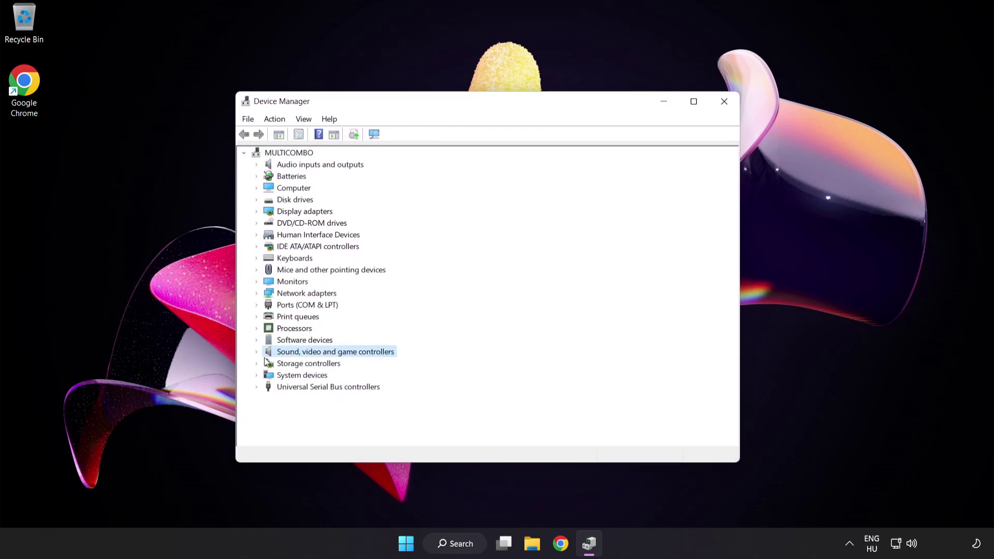
pyautogui.click(257, 353)
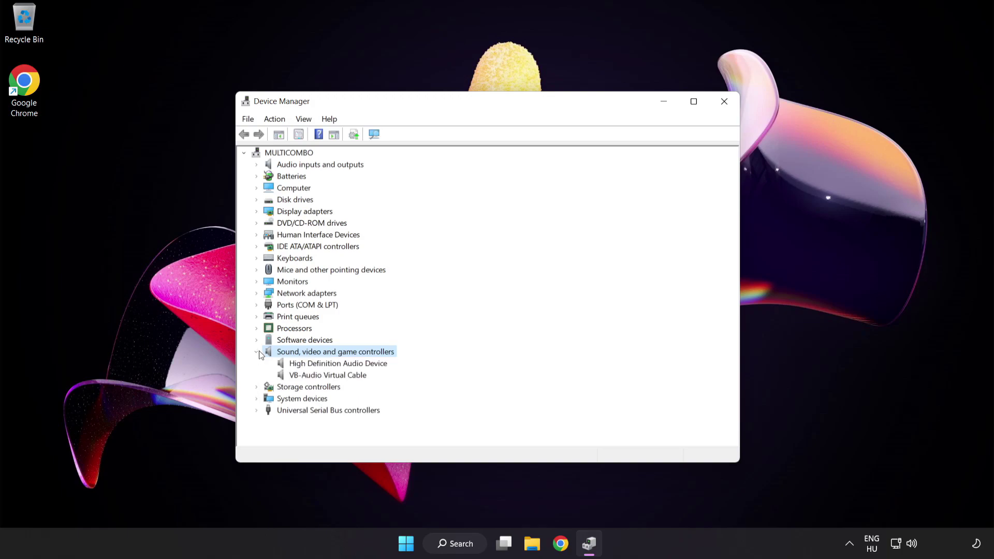
pyautogui.click(299, 363)
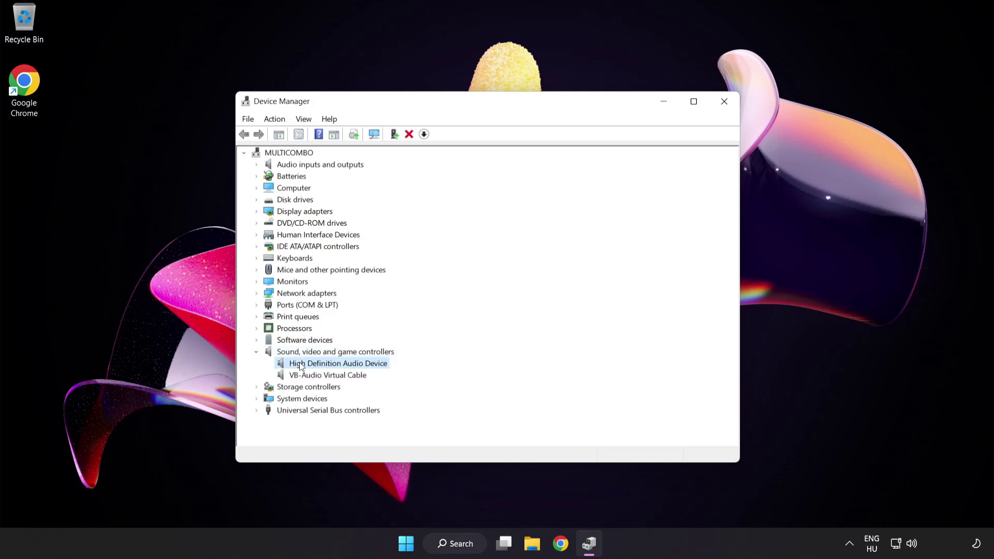
pyautogui.rightClick(345, 365)
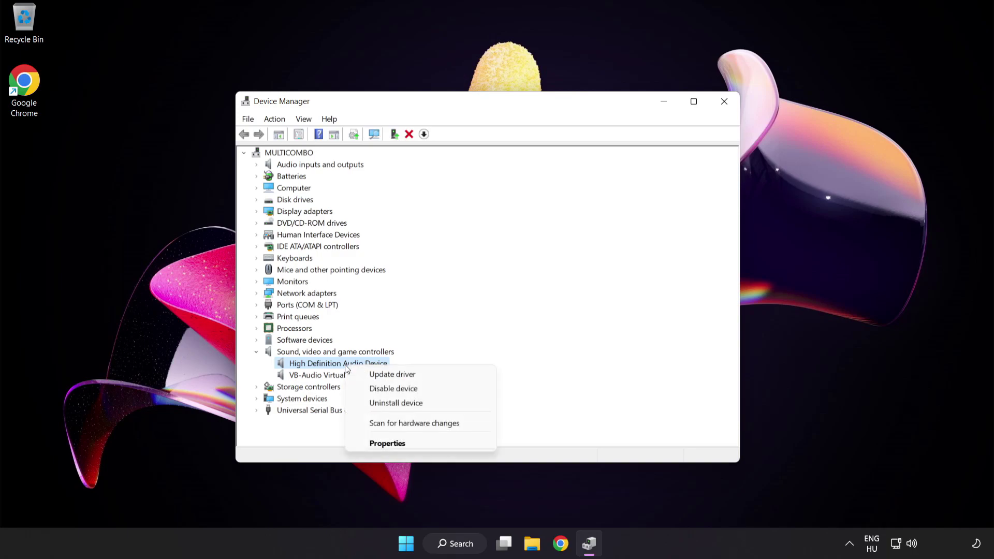
# Reinstall the High Definition Audio Device driver from the compatible drivers list on this computer
pyautogui.click(423, 381)
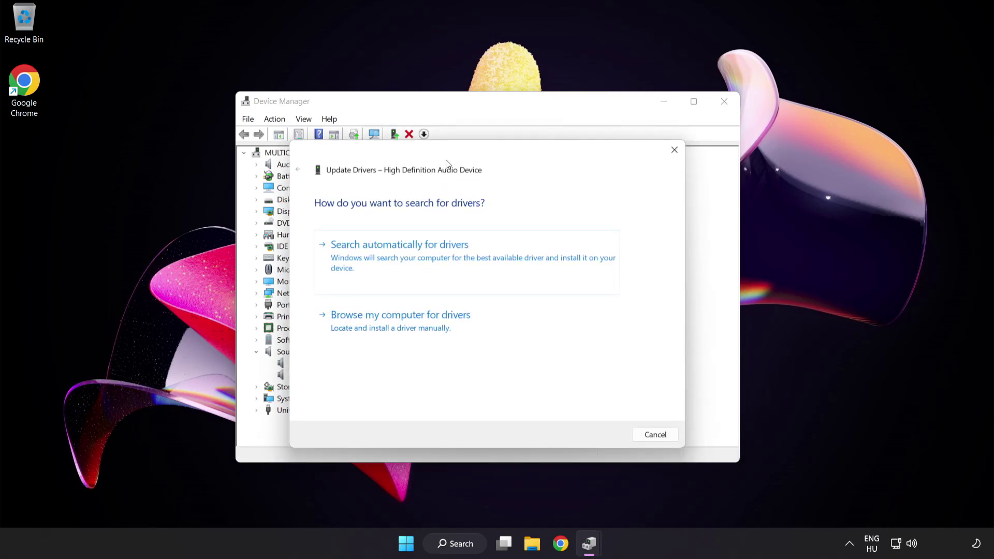
pyautogui.moveTo(450, 159); pyautogui.dragTo(472, 141)
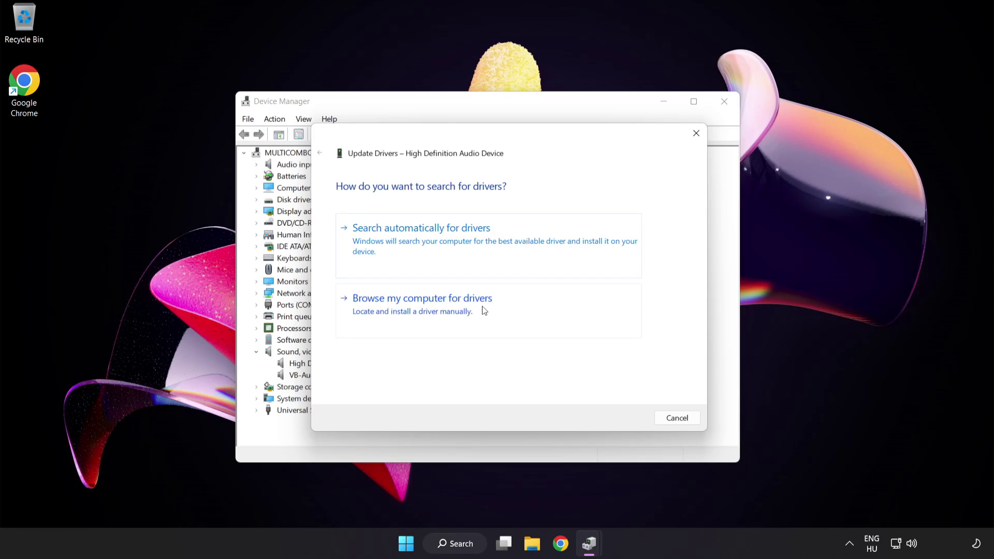
pyautogui.click(449, 314)
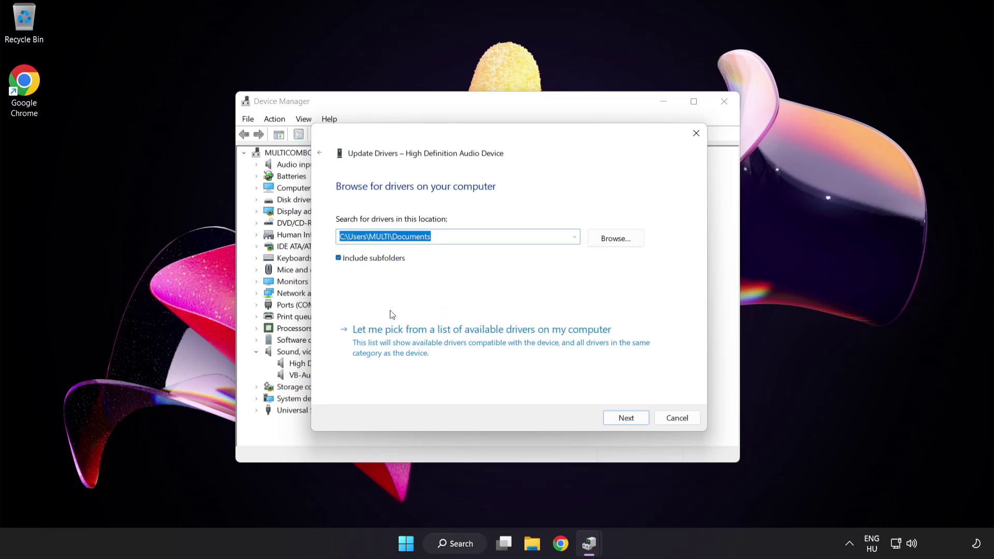
pyautogui.click(437, 350)
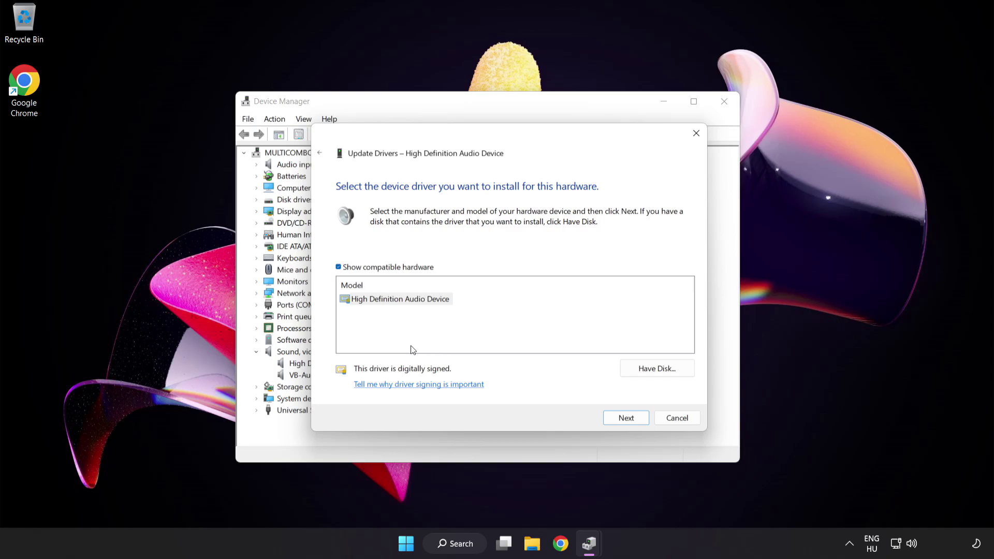
pyautogui.click(363, 301)
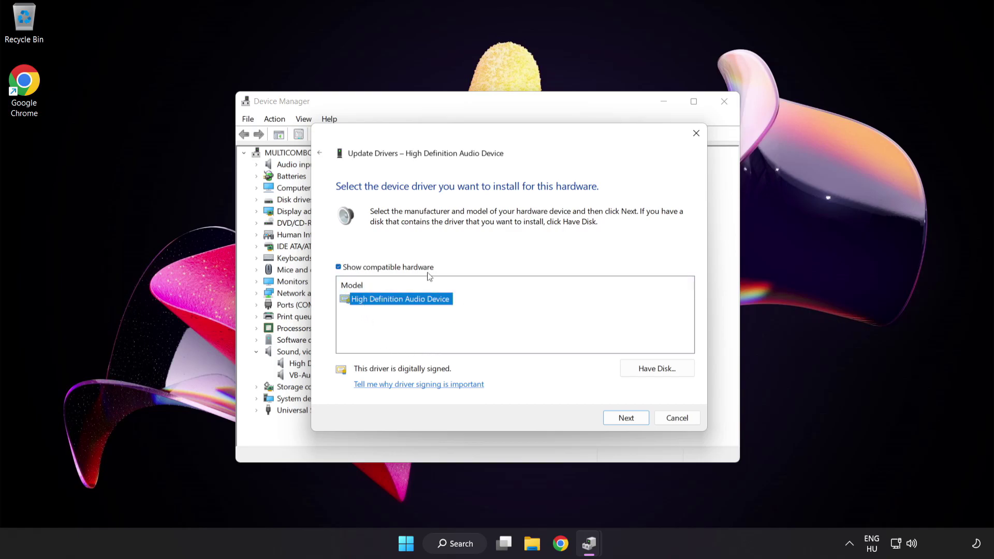
pyautogui.click(633, 421)
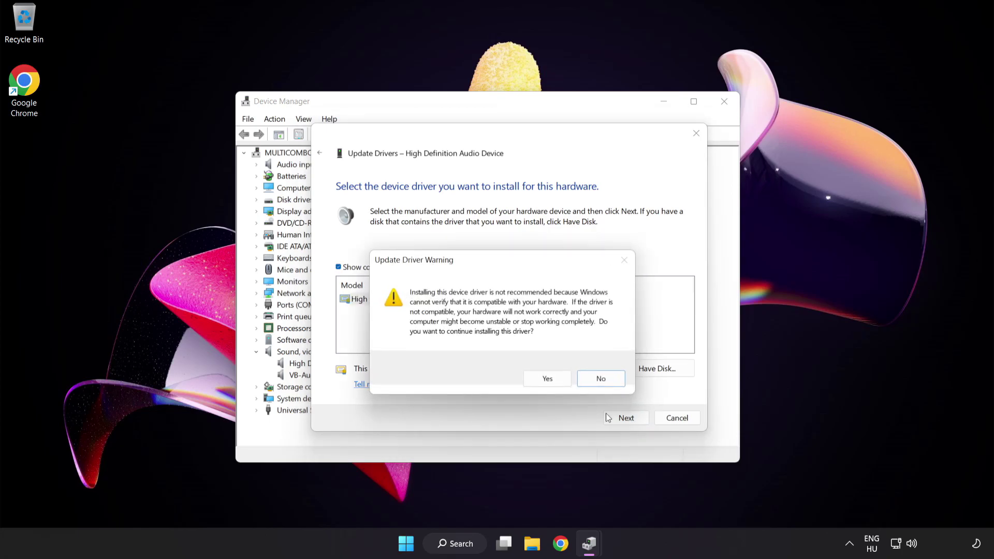
pyautogui.click(548, 380)
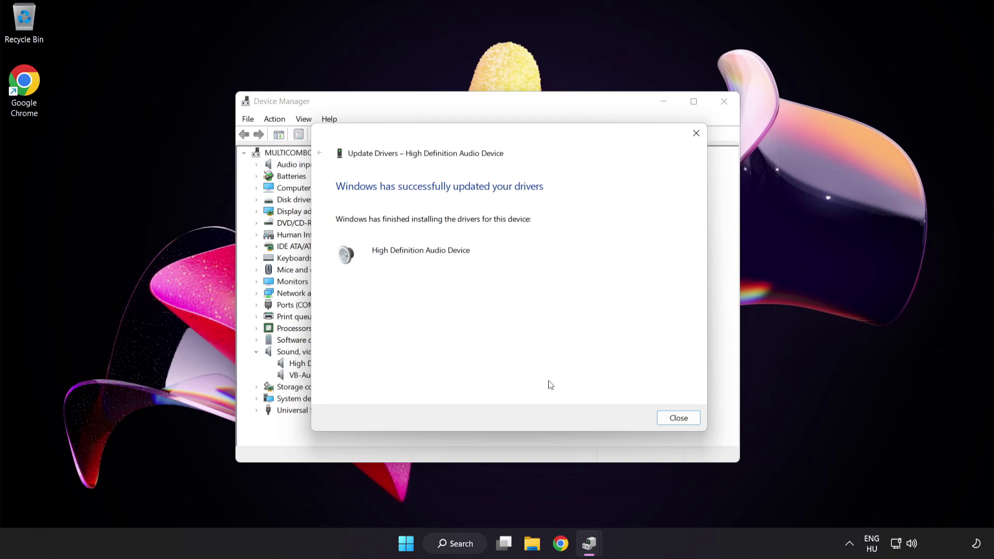
pyautogui.click(679, 419)
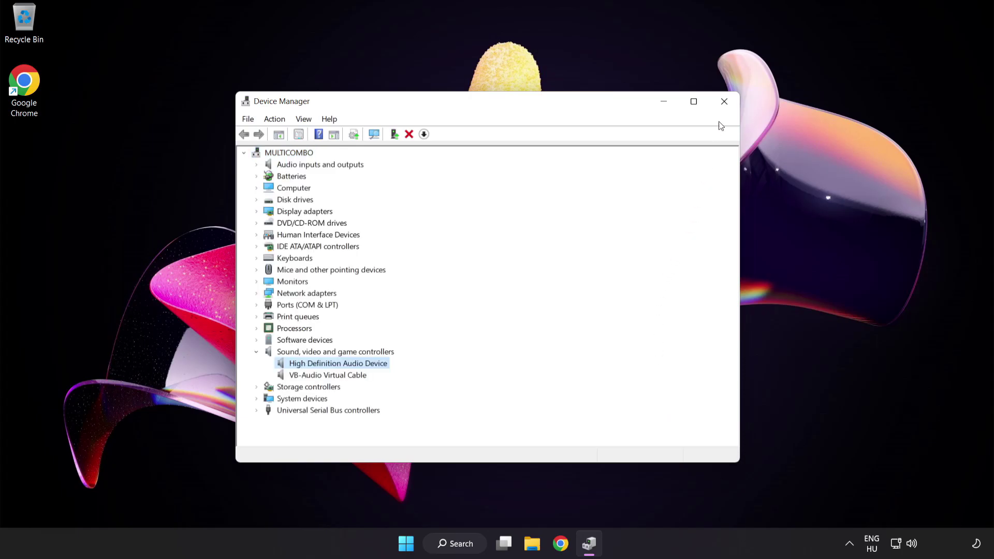
# Close Device Manager, check the Start menu power options, then launch the Playing Audio troubleshooter
pyautogui.click(725, 101)
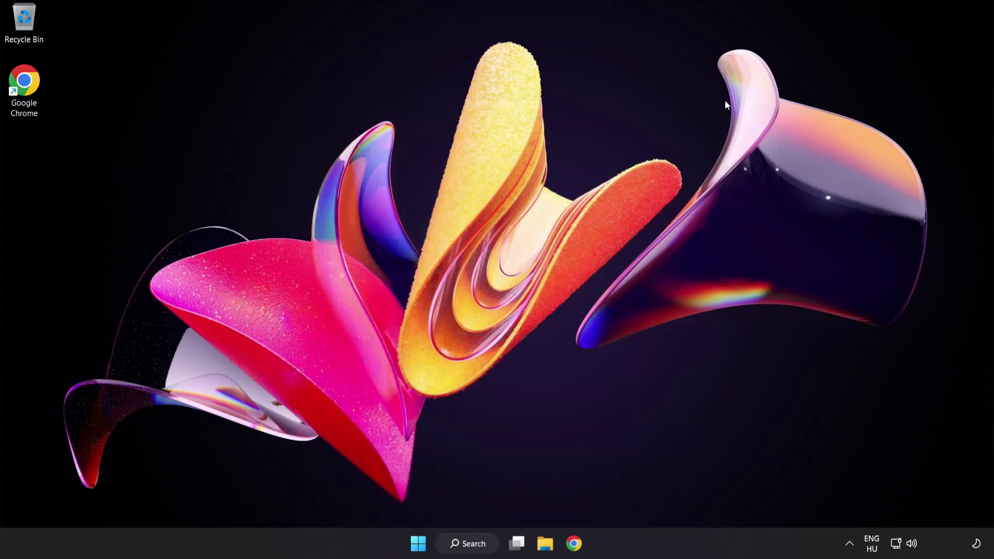
pyautogui.click(422, 544)
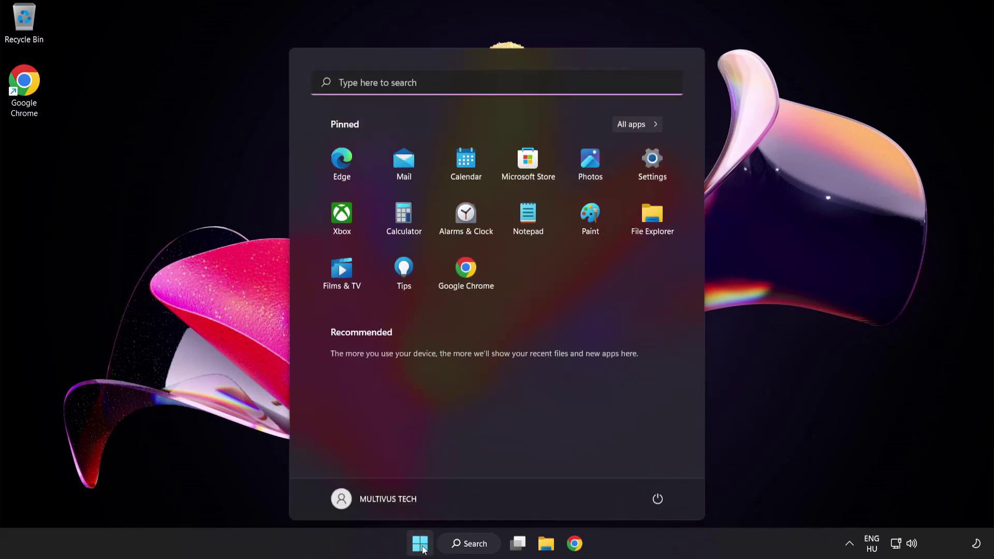
pyautogui.click(658, 499)
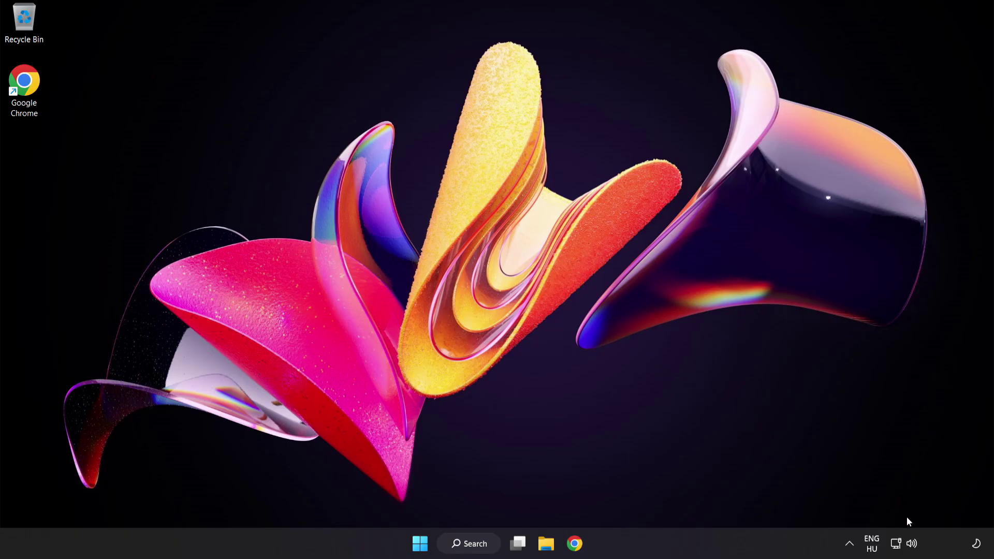
pyautogui.rightClick(913, 544)
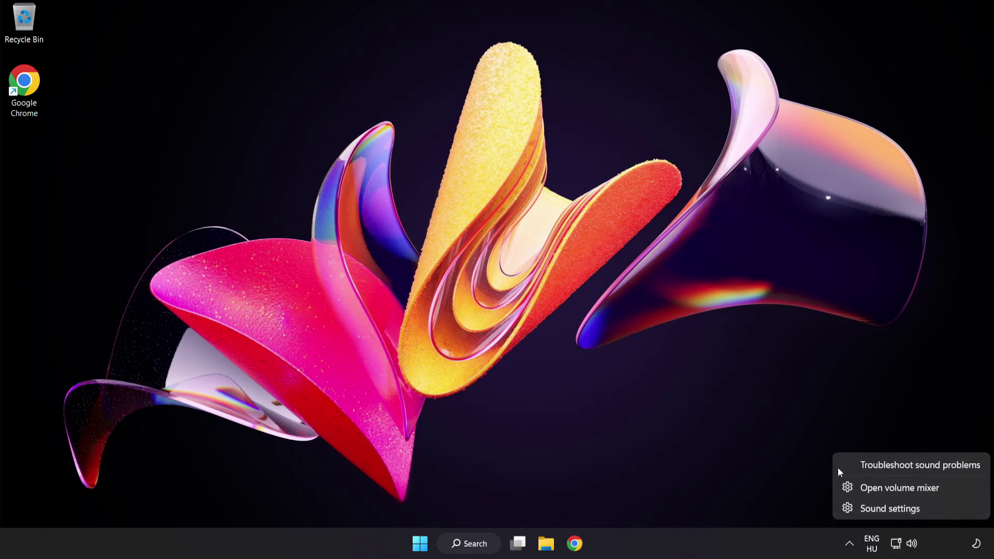
pyautogui.click(926, 466)
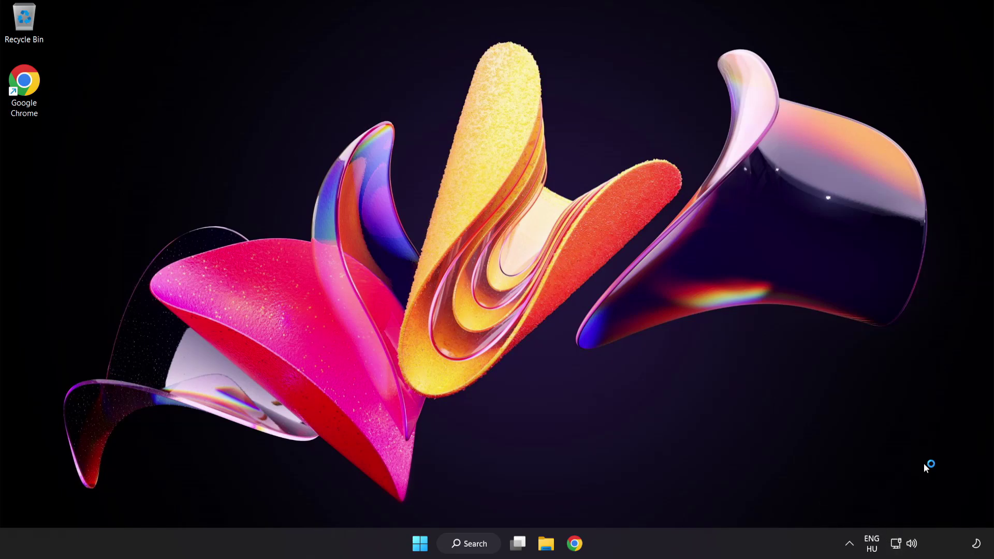